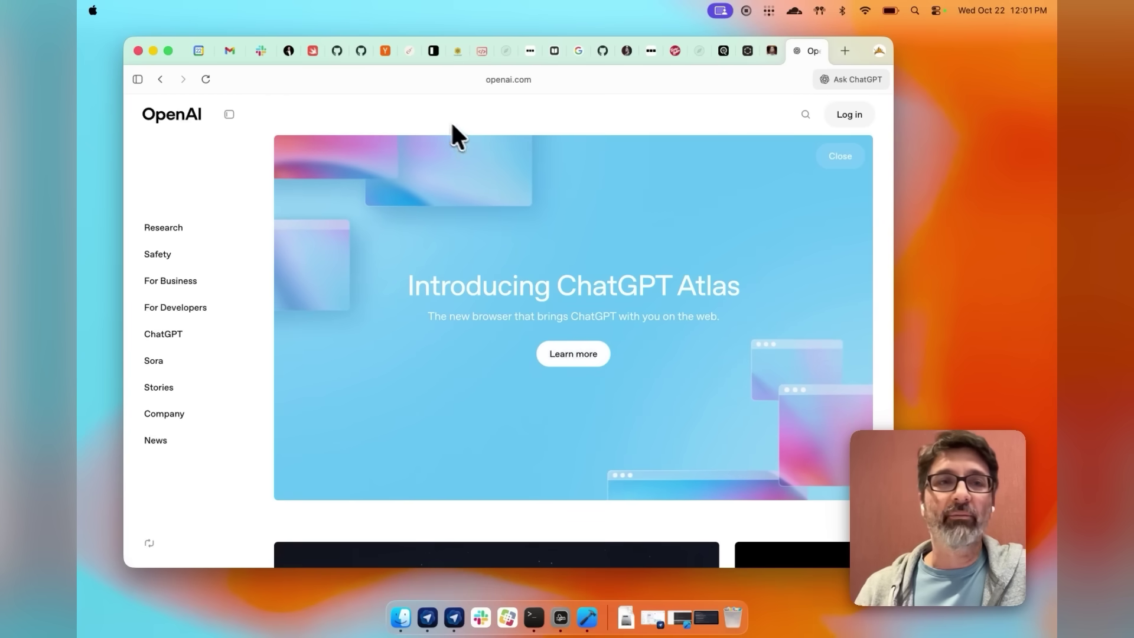
Open the Swift-html-to-pdf forum post from Slack, ask ChatGPT 'tell me about the latest features of swift 6.2', and start another tab.
left_click(255, 49)
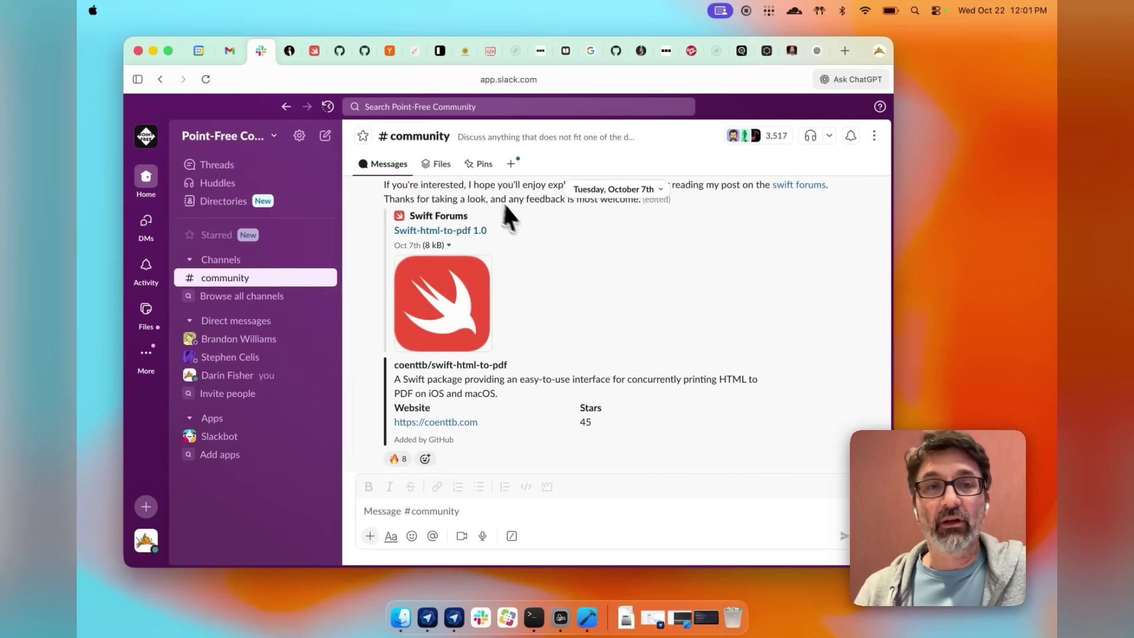
left_click(472, 231)
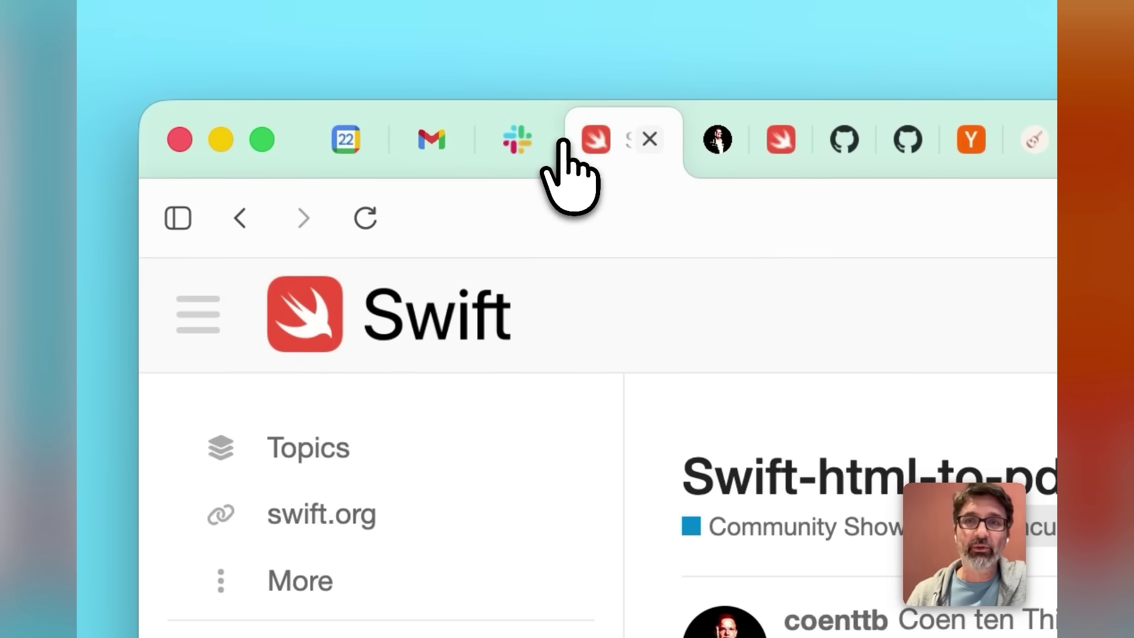
mouse_move(934, 211)
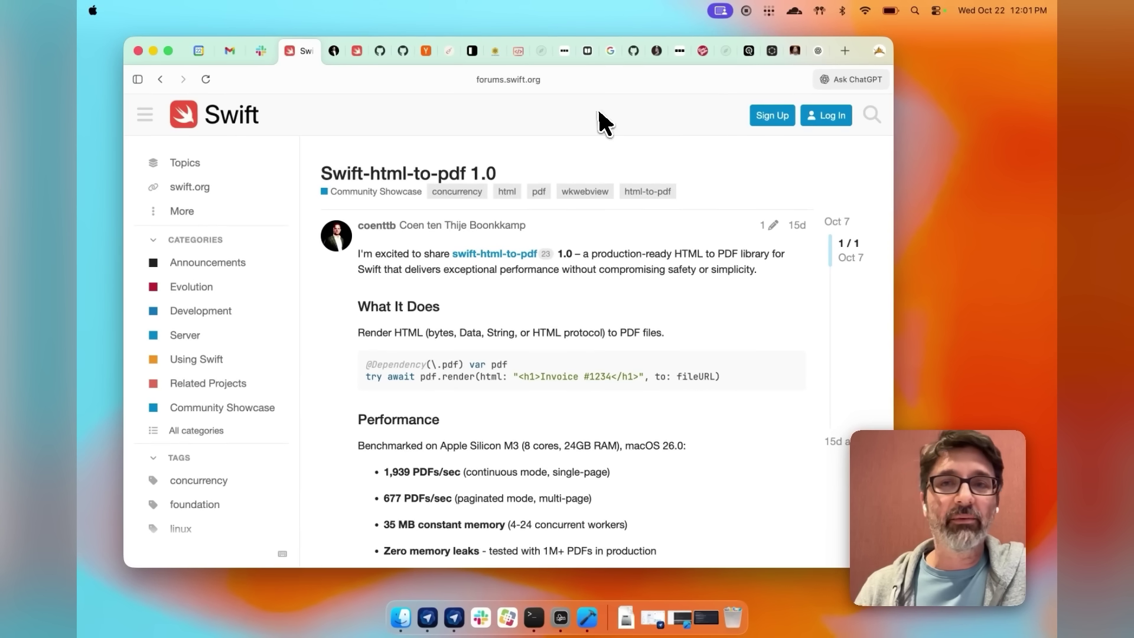
left_click(844, 50)
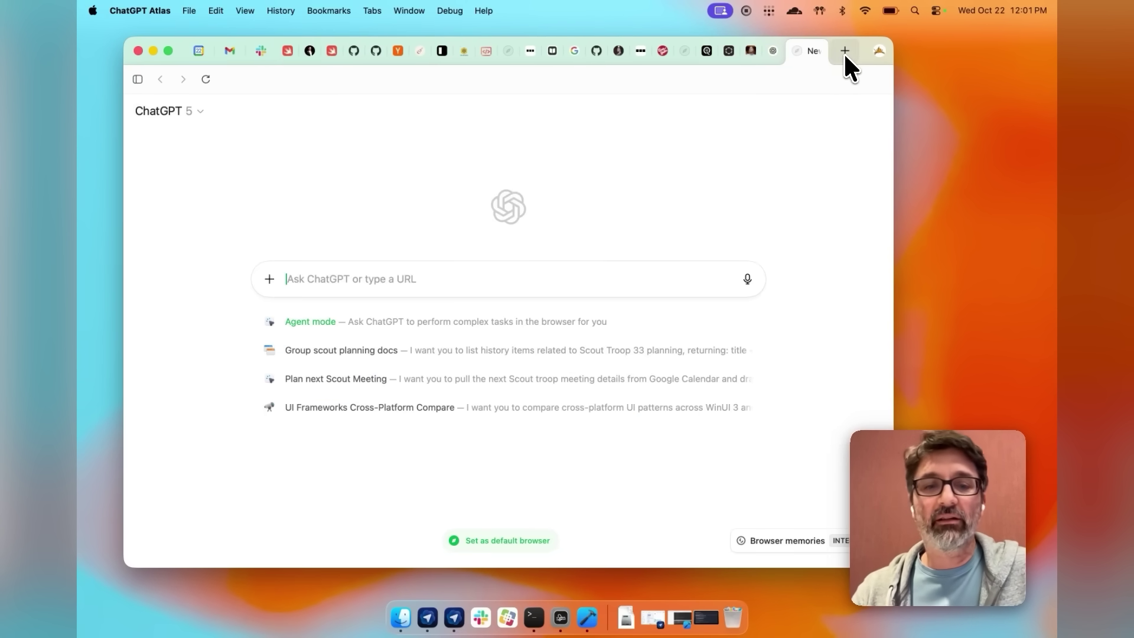
type("tell me about t")
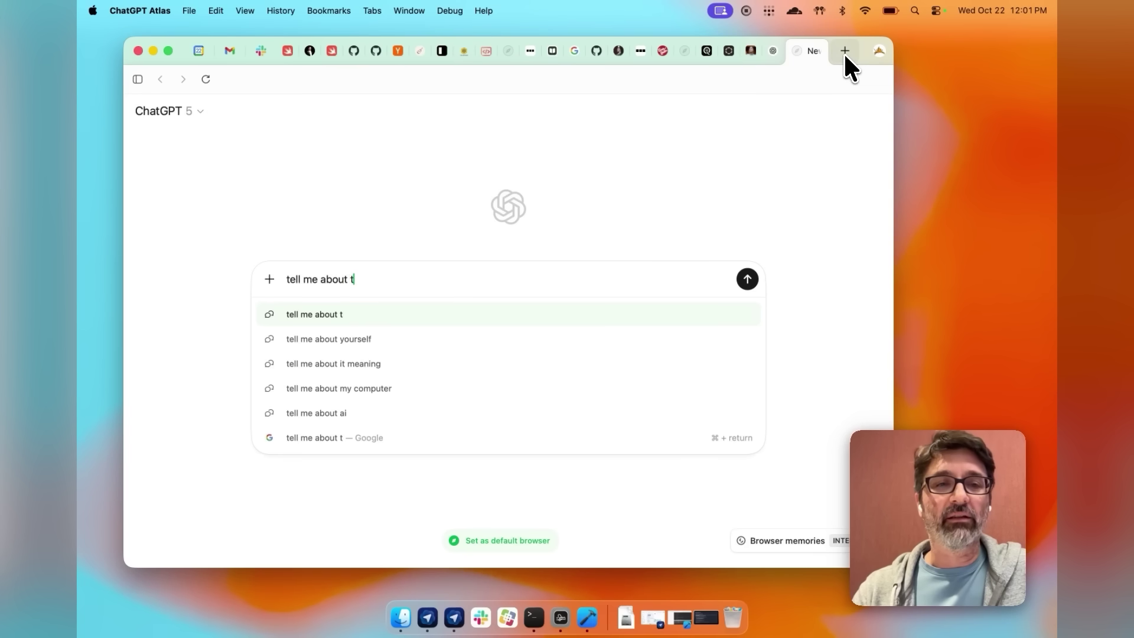
type("he latest features of swif")
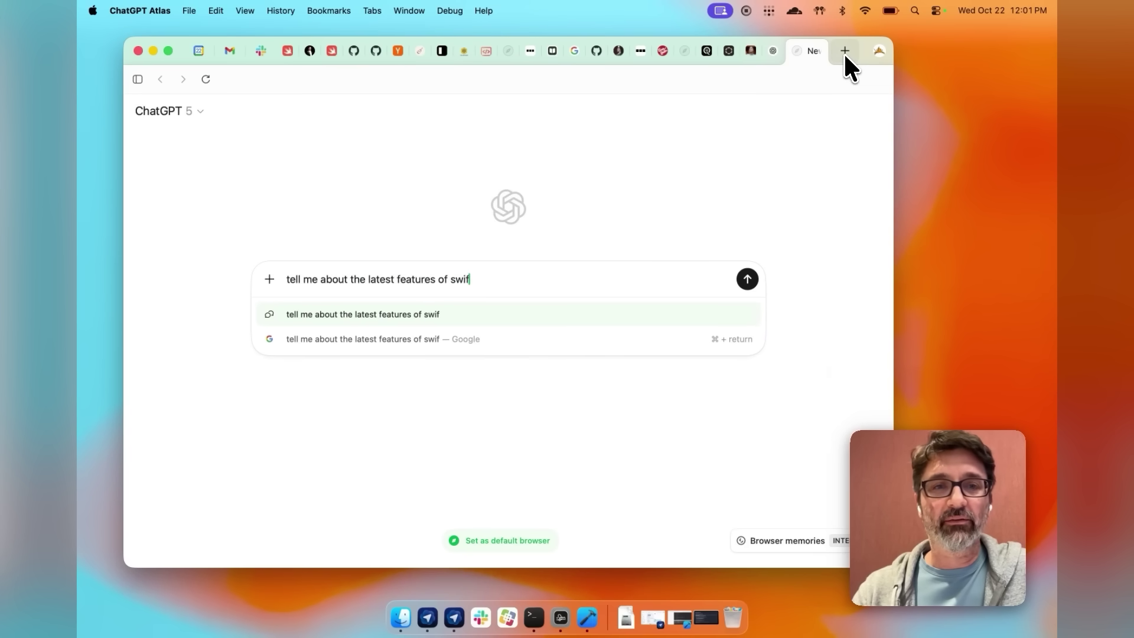
type("t 6.2")
key("Return")
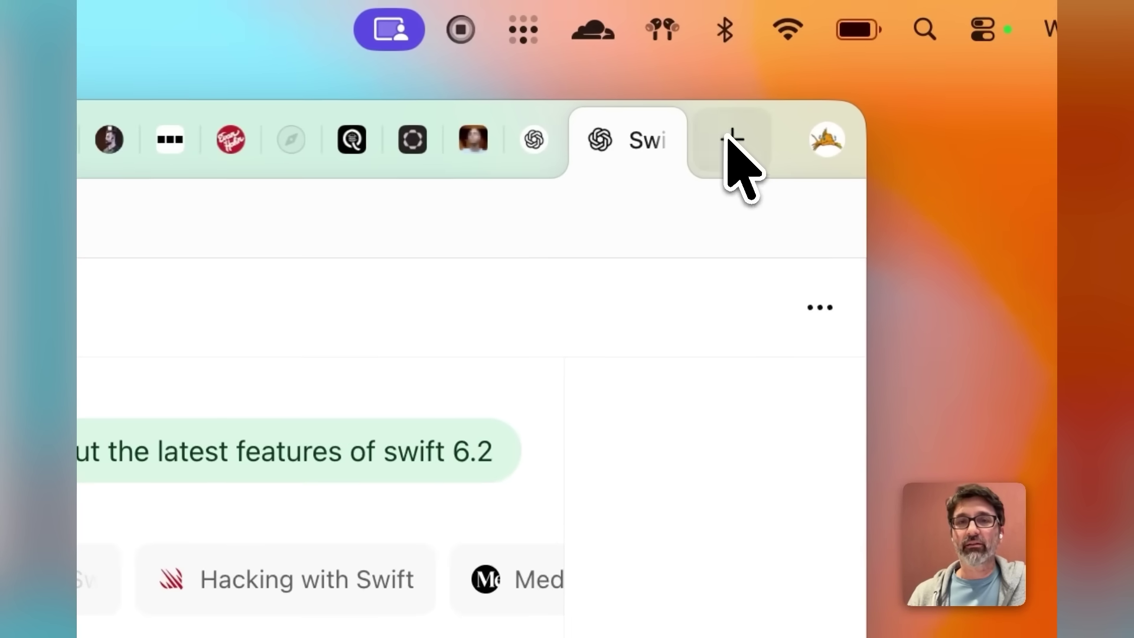
left_click(845, 51)
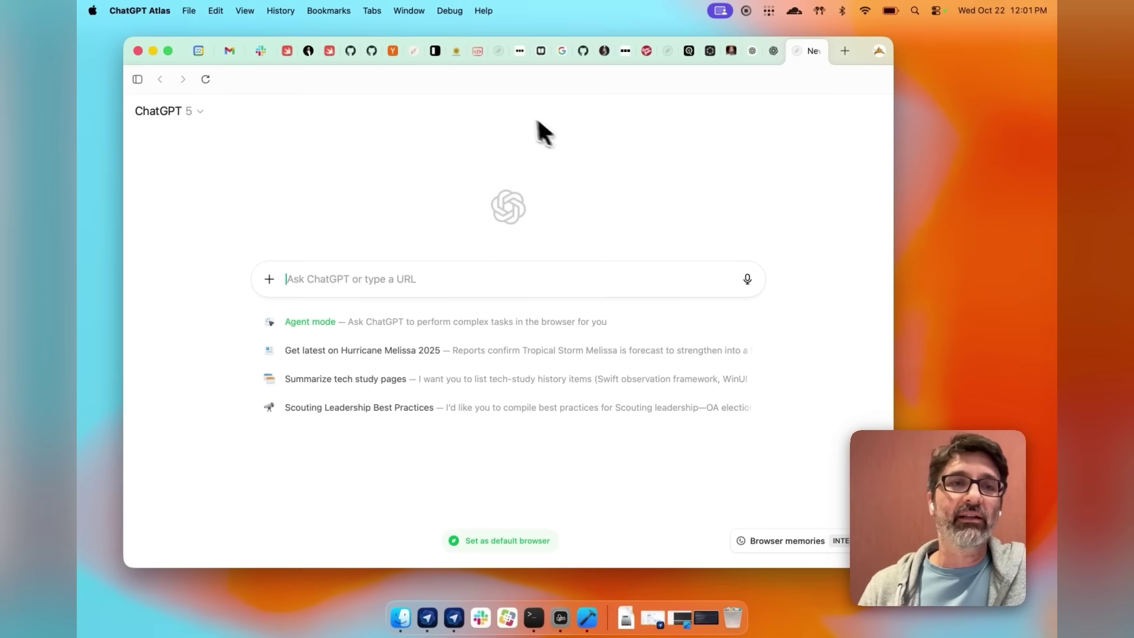
Open the swift-dependencies GitHub repository from the Swift forum thread.
left_click(286, 57)
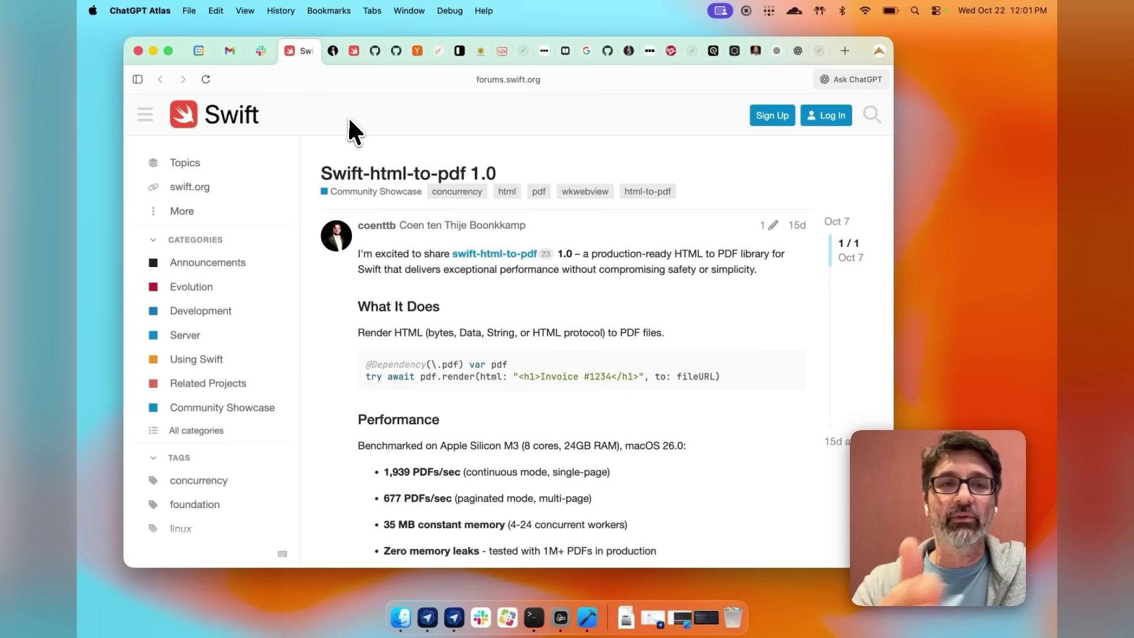
scroll(506, 325, "down", 10)
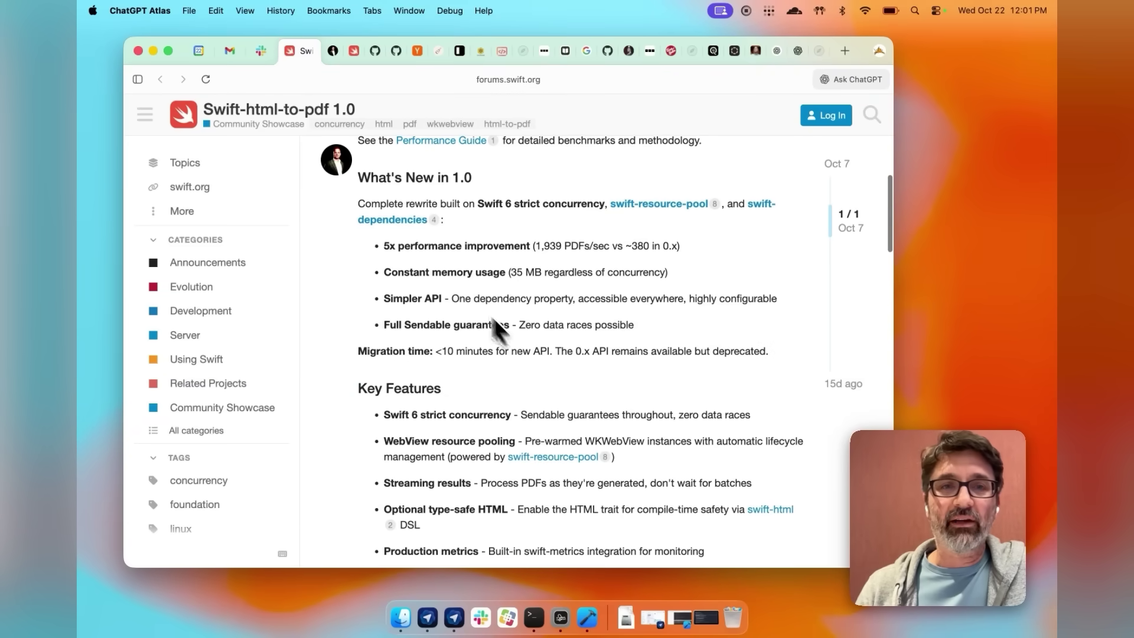
left_click(404, 219)
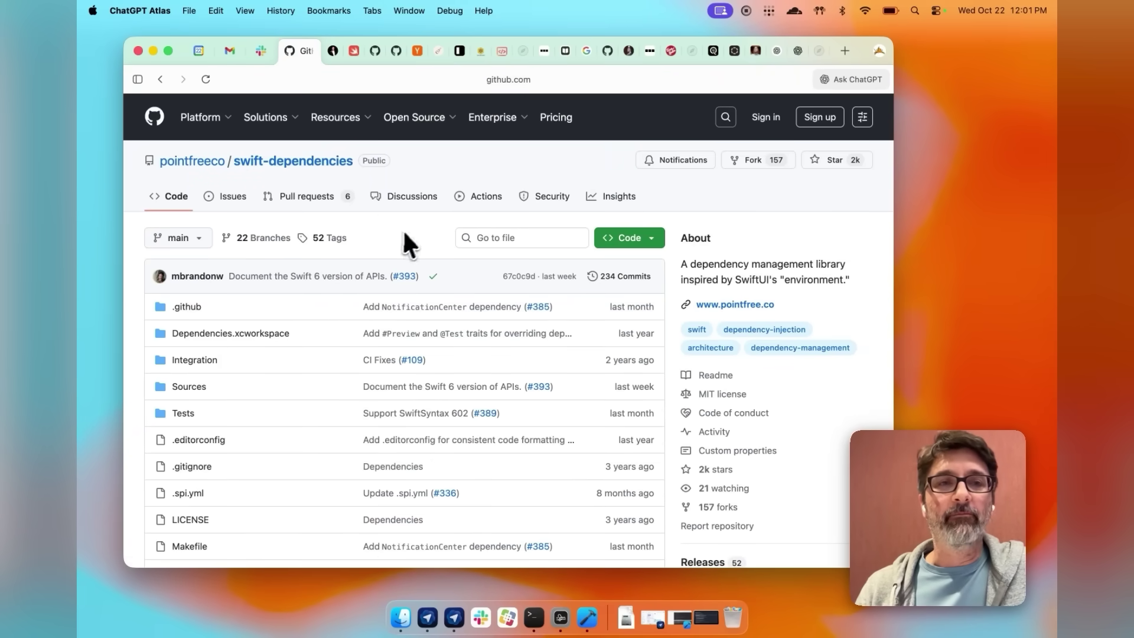
left_click(263, 51)
scroll(596, 260, "down", 3)
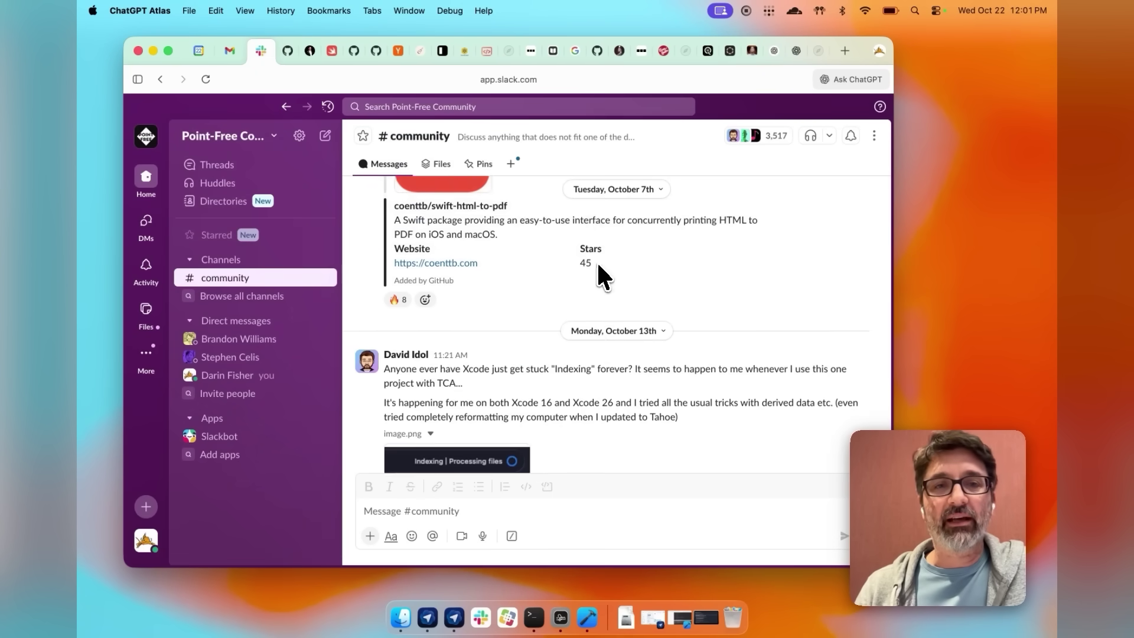
left_click(288, 51)
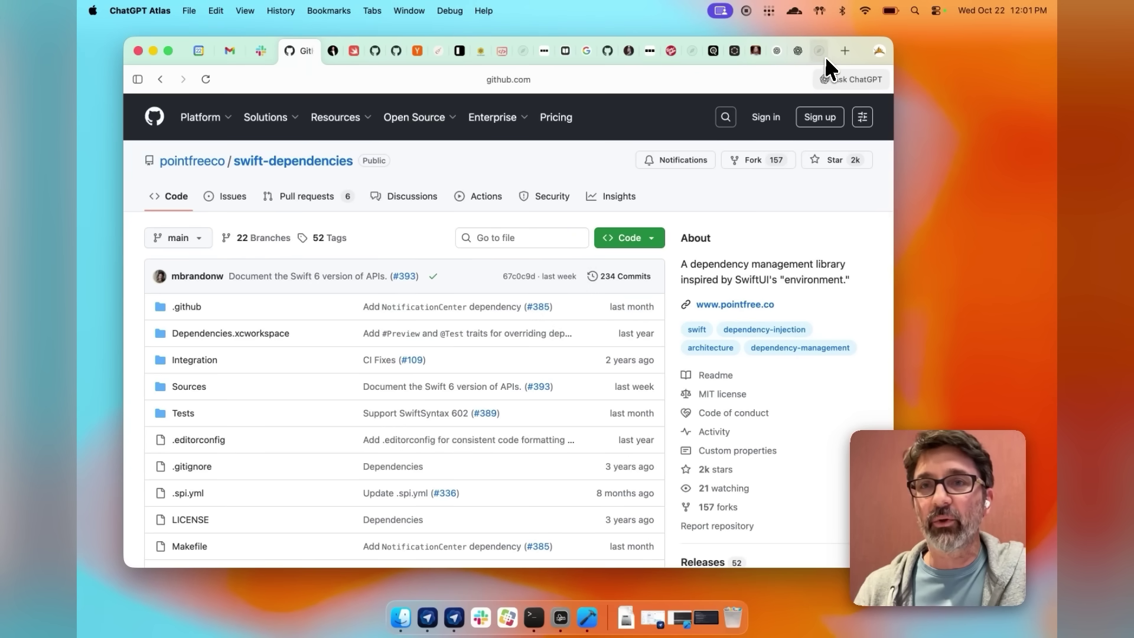
Open a new ChatGPT tab with Cmd+T and return to it after checking Slack.
key("super+t")
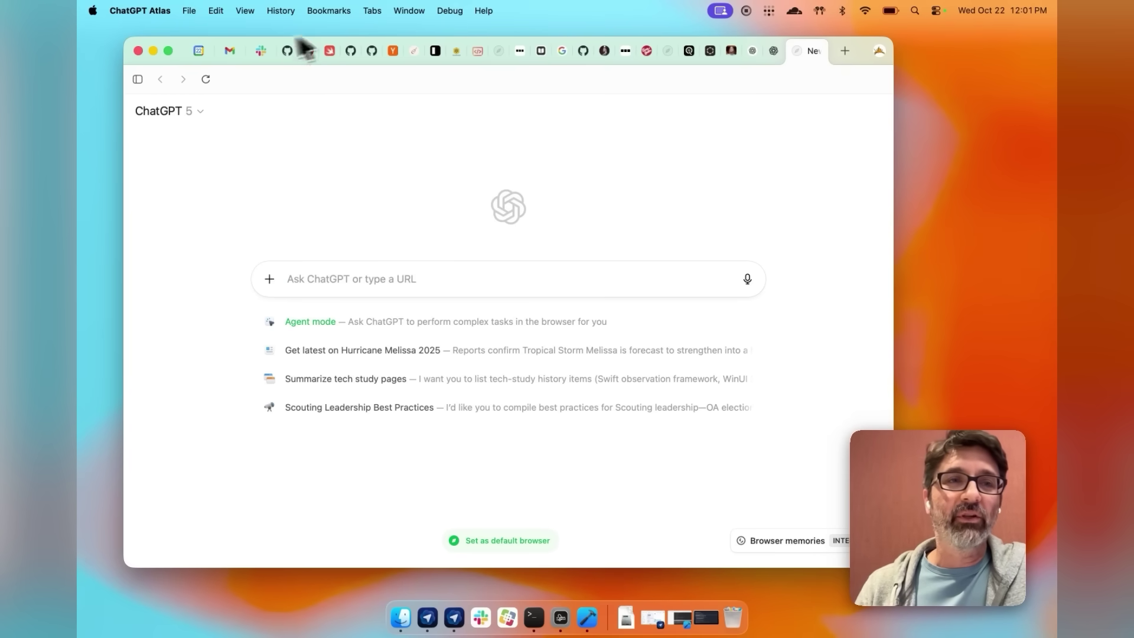
left_click(259, 52)
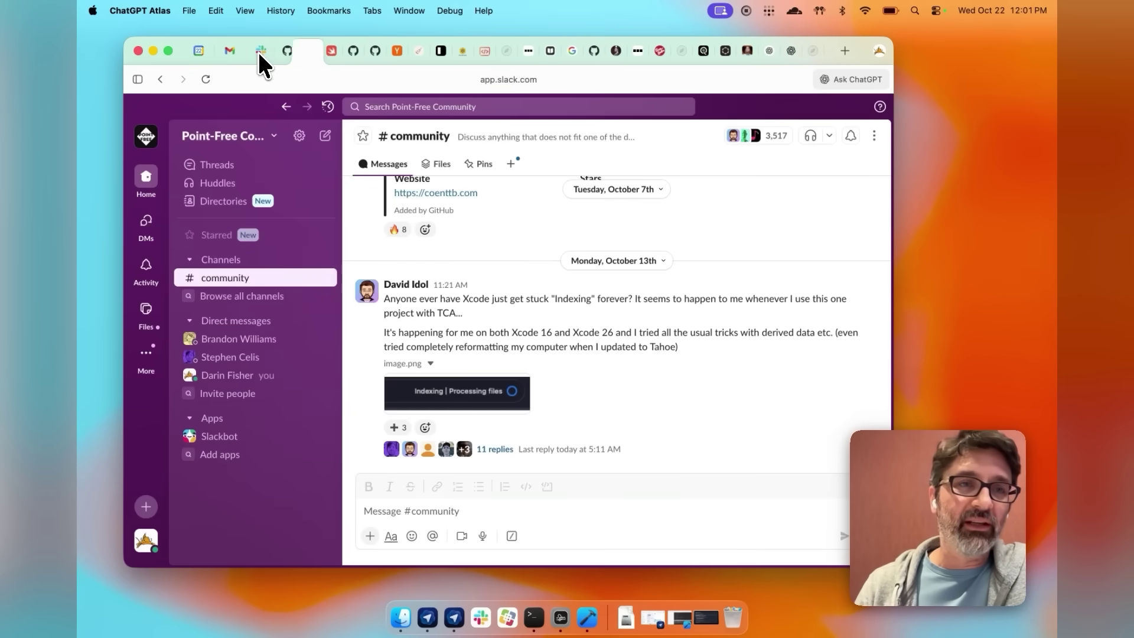
left_click(820, 58)
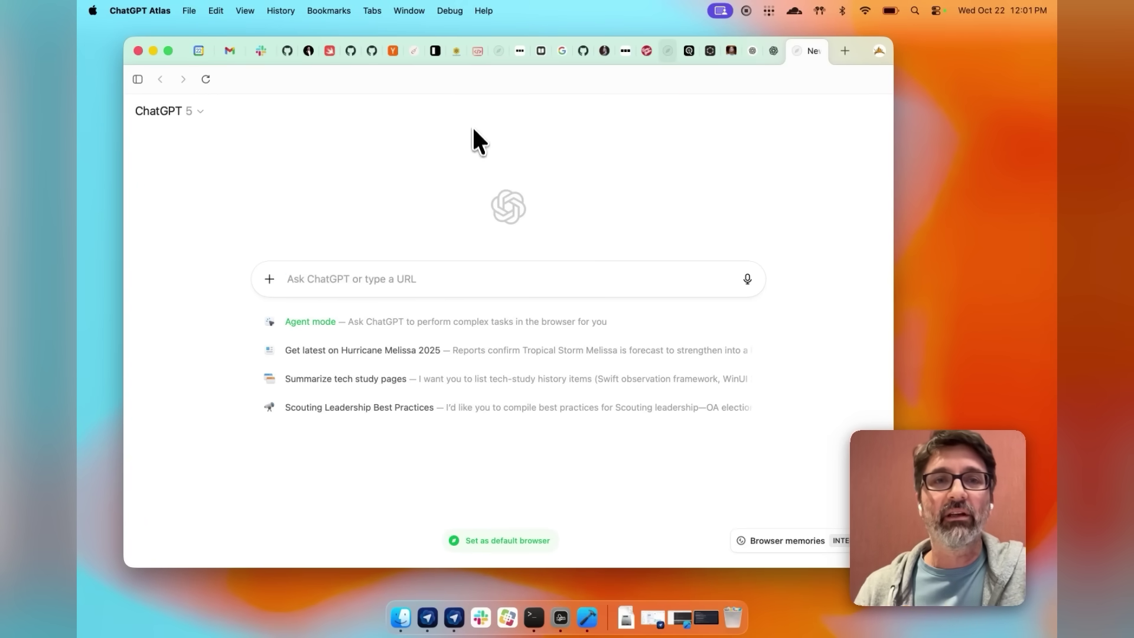
Keep the blank ChatGPT start-page tab at the far right of the classic tab strip.
mouse_move(439, 93)
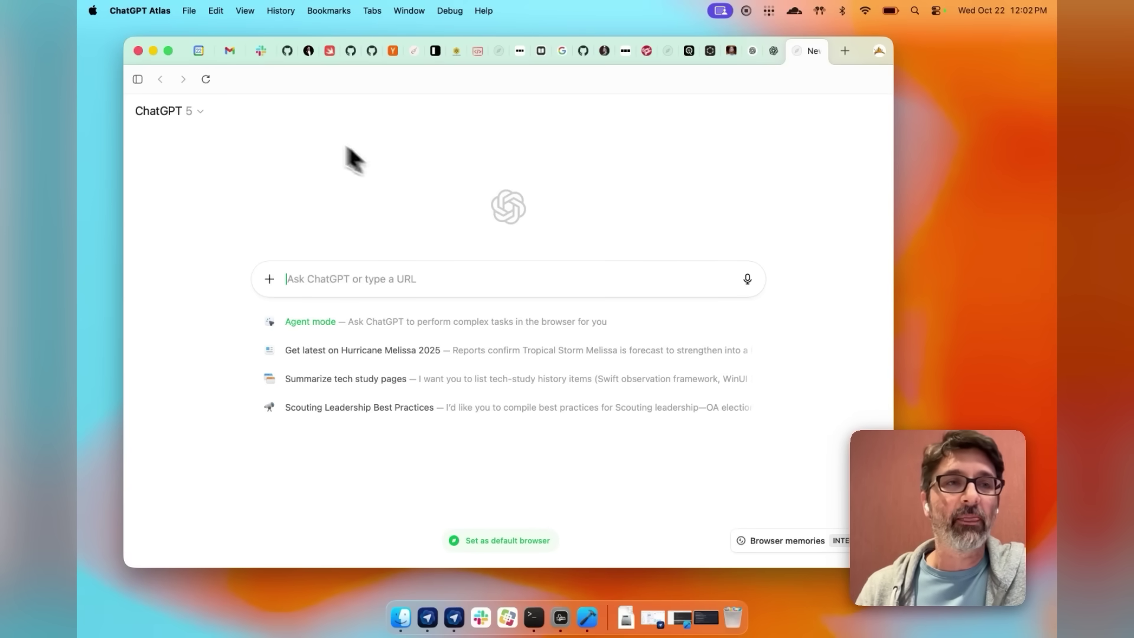
Set General > Tab Style to Scrolling Tabs in Atlas Settings, then close Settings.
left_click(160, 11)
left_click(128, 56)
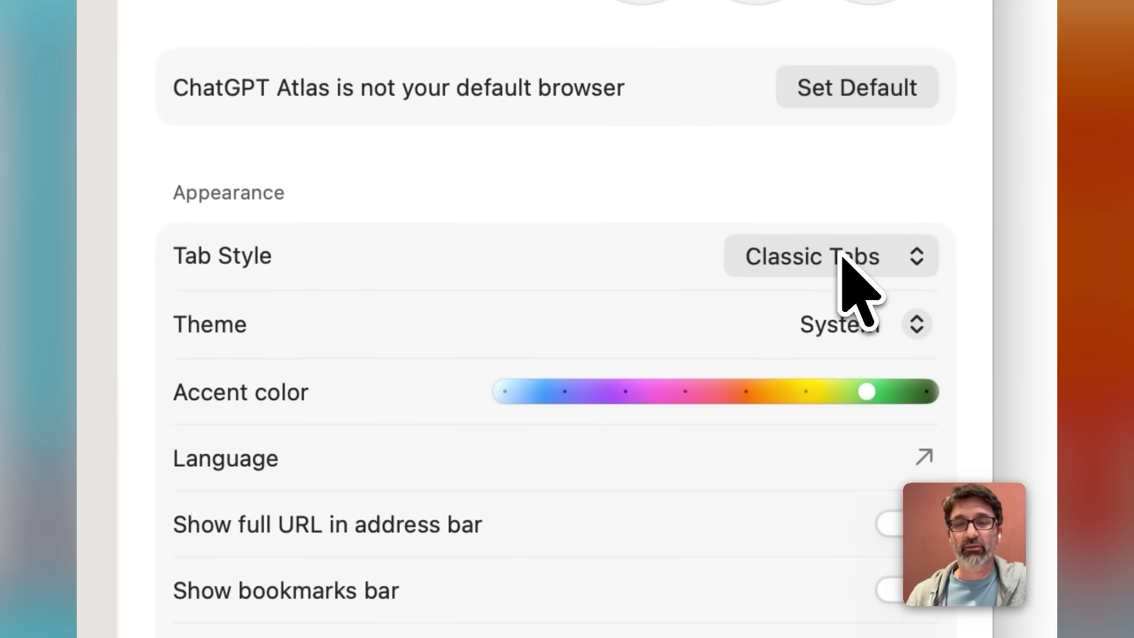
left_click(736, 245)
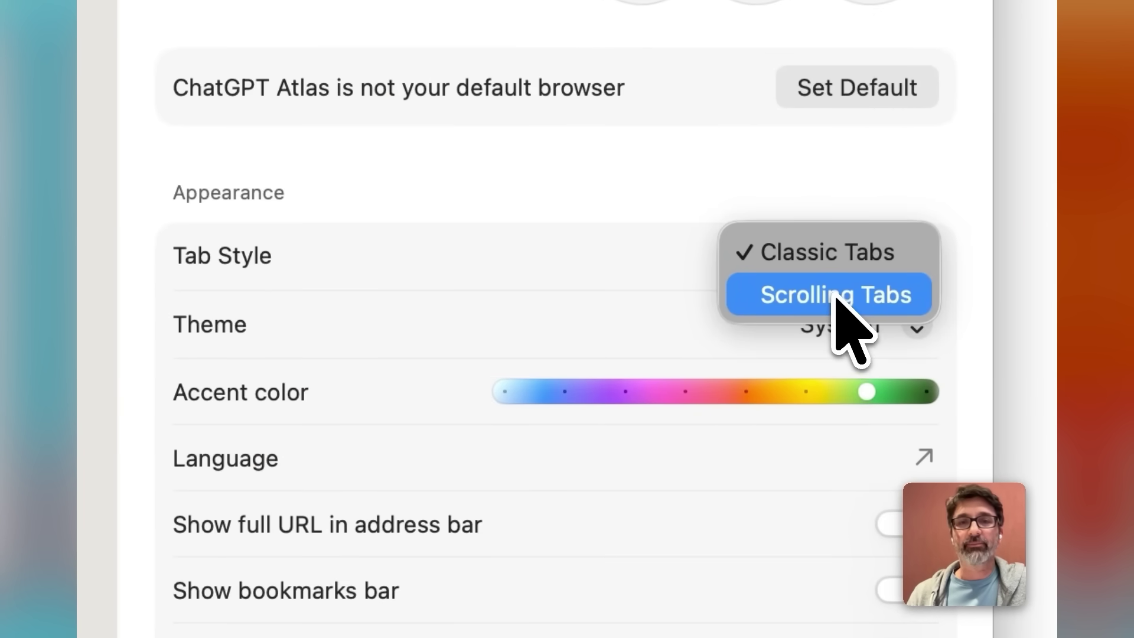
left_click(837, 297)
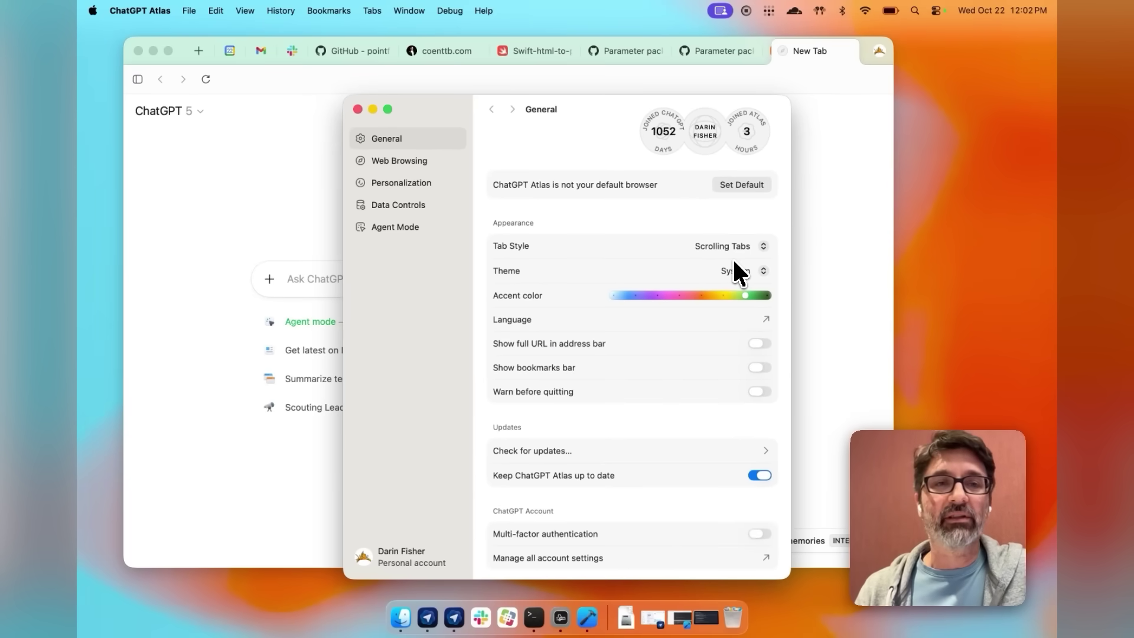
left_click(357, 110)
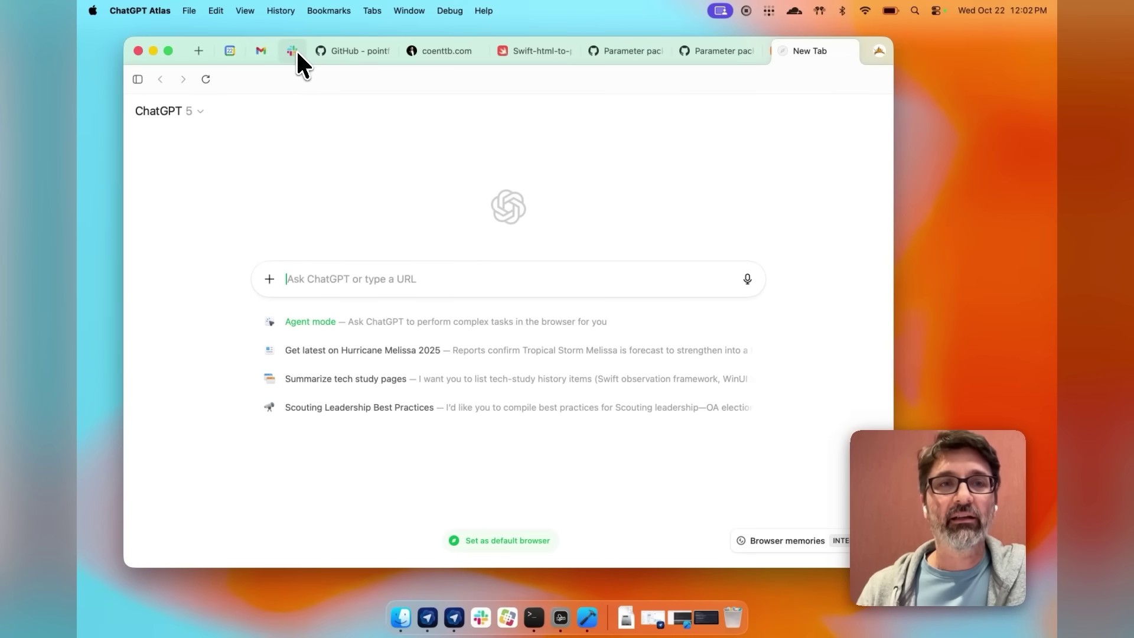
Open the coenttb.com website from the Slack channel in a new tab.
left_click(297, 53)
scroll(501, 253, "up", 3)
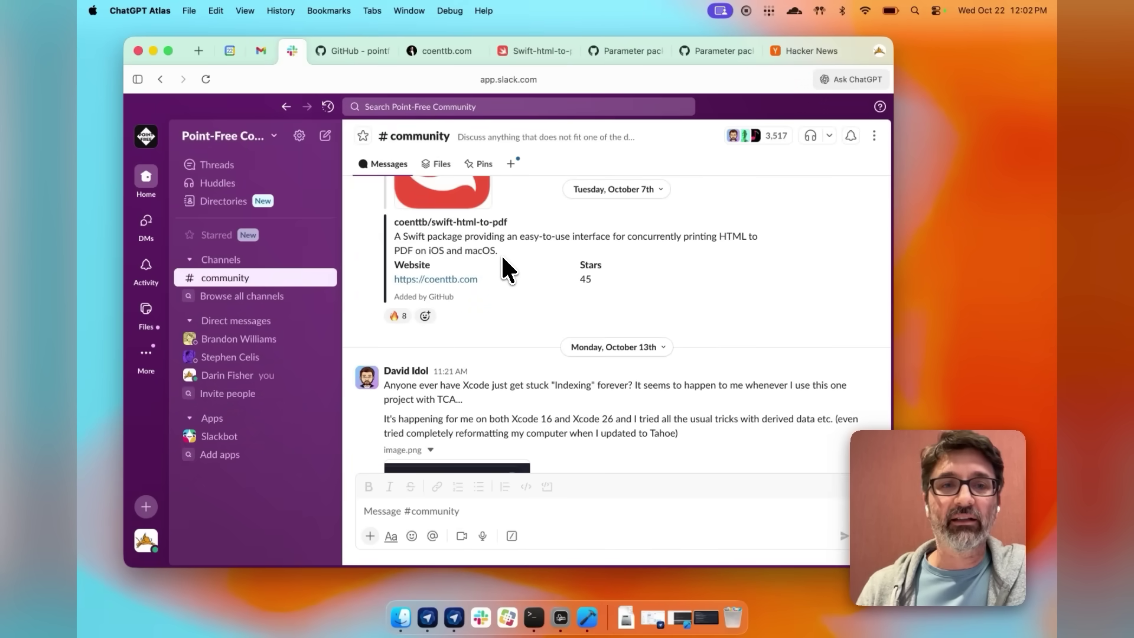
left_click(463, 279)
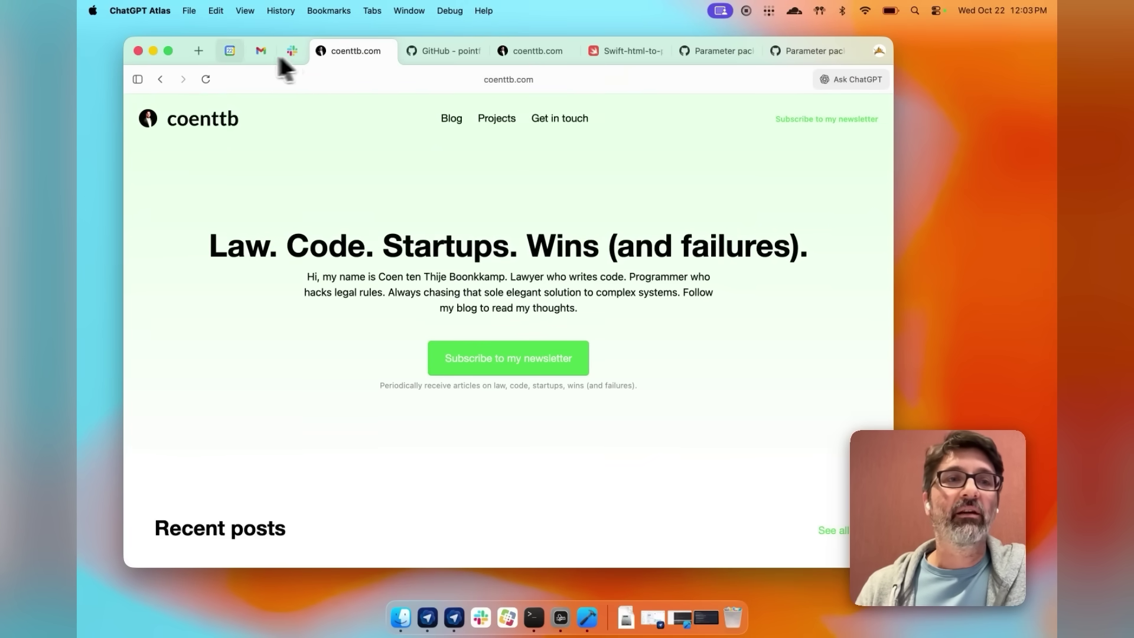
Add three blank new tabs with the left-side plus button, lining up at the left.
left_click(199, 52)
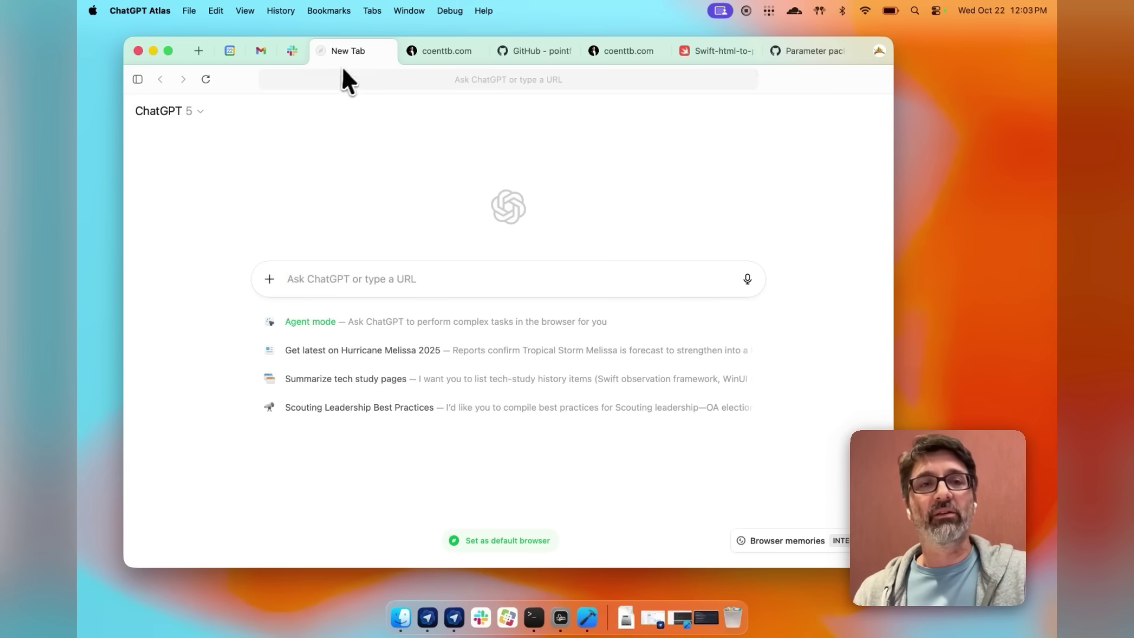
type("ljkalsdjf l")
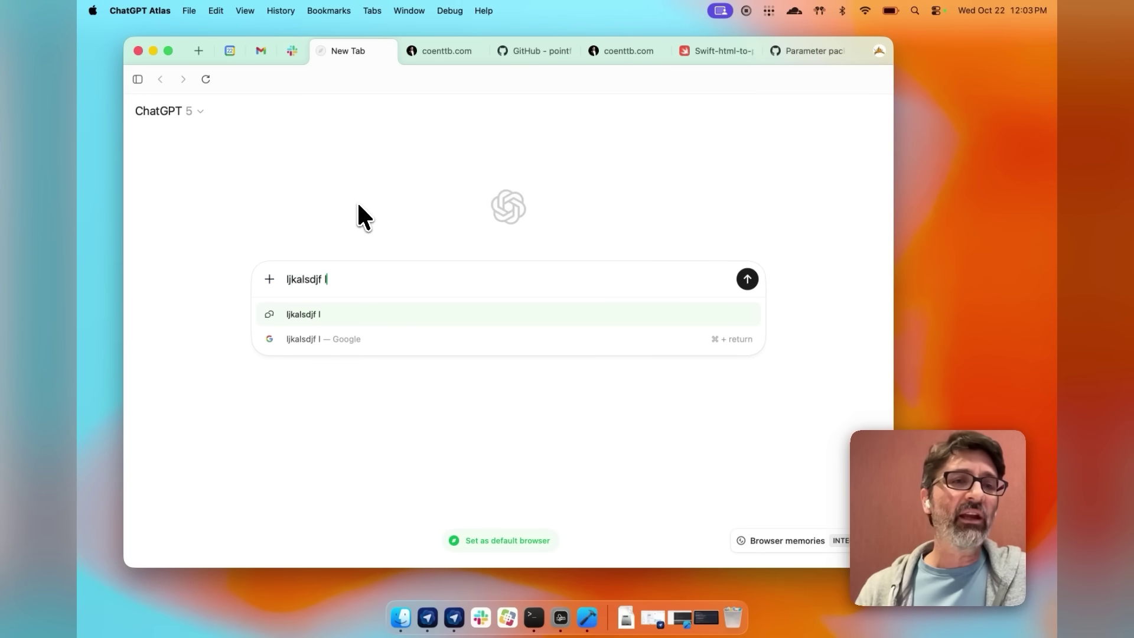
left_click(199, 51)
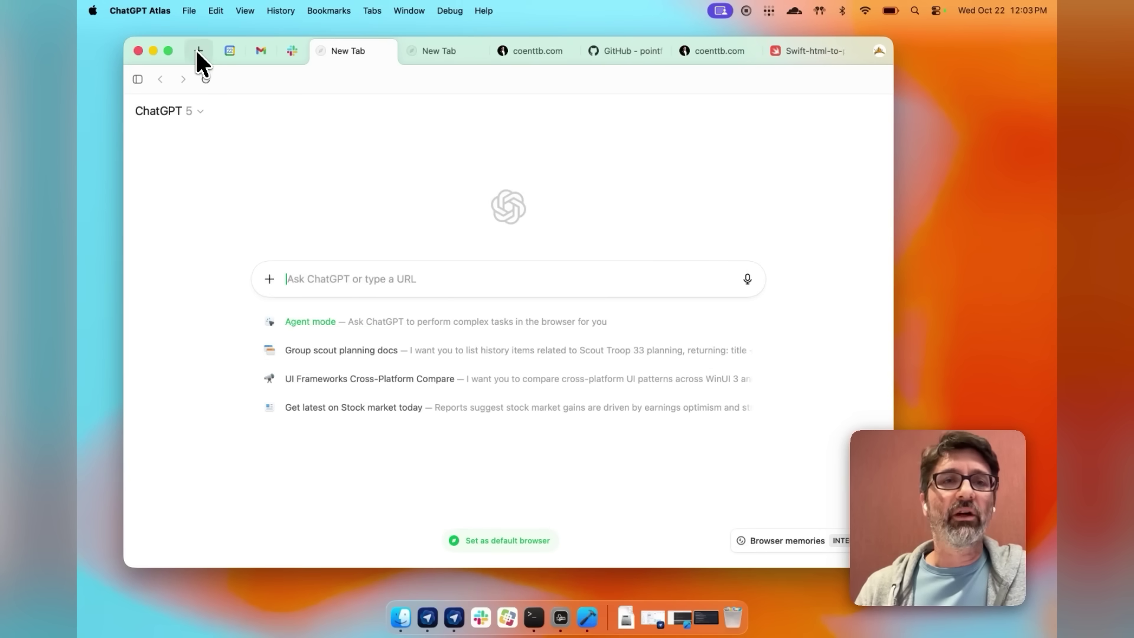
left_click(198, 51)
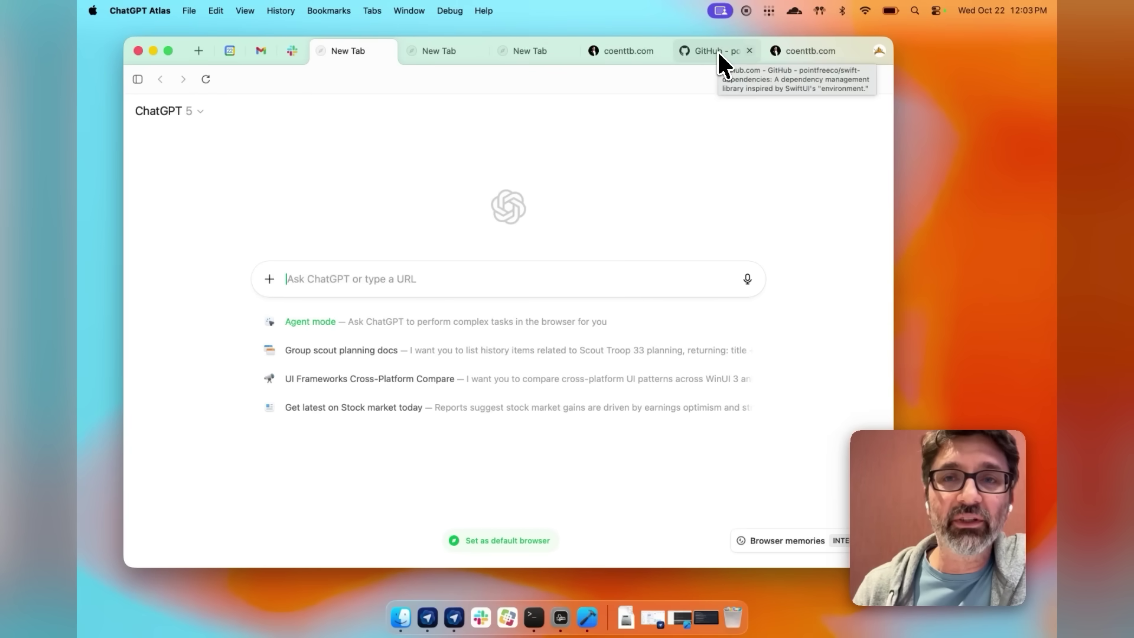
Scroll the tab strip right through the older tabs, then close one blank New Tab.
scroll(709, 54, "right", 5)
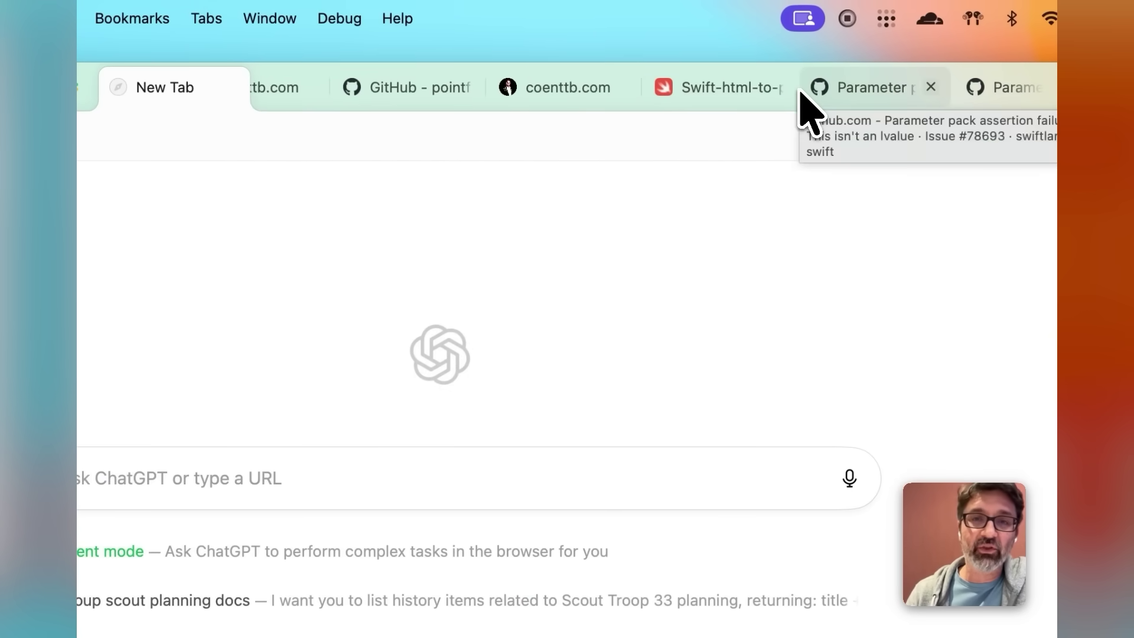
scroll(802, 90, "right", 5)
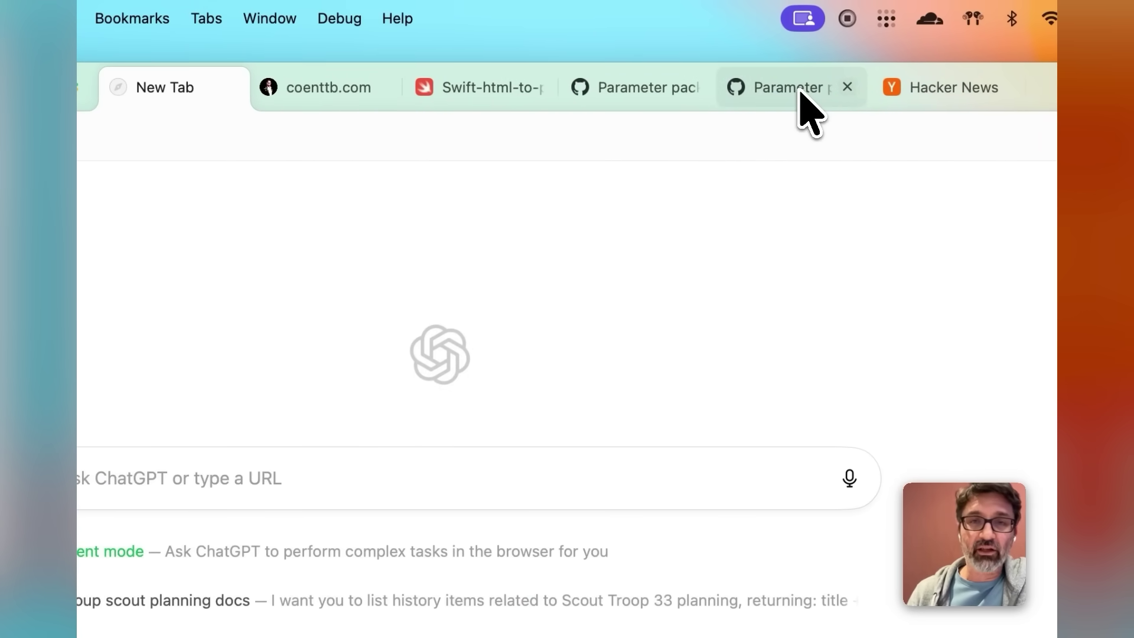
scroll(802, 90, "right", 10)
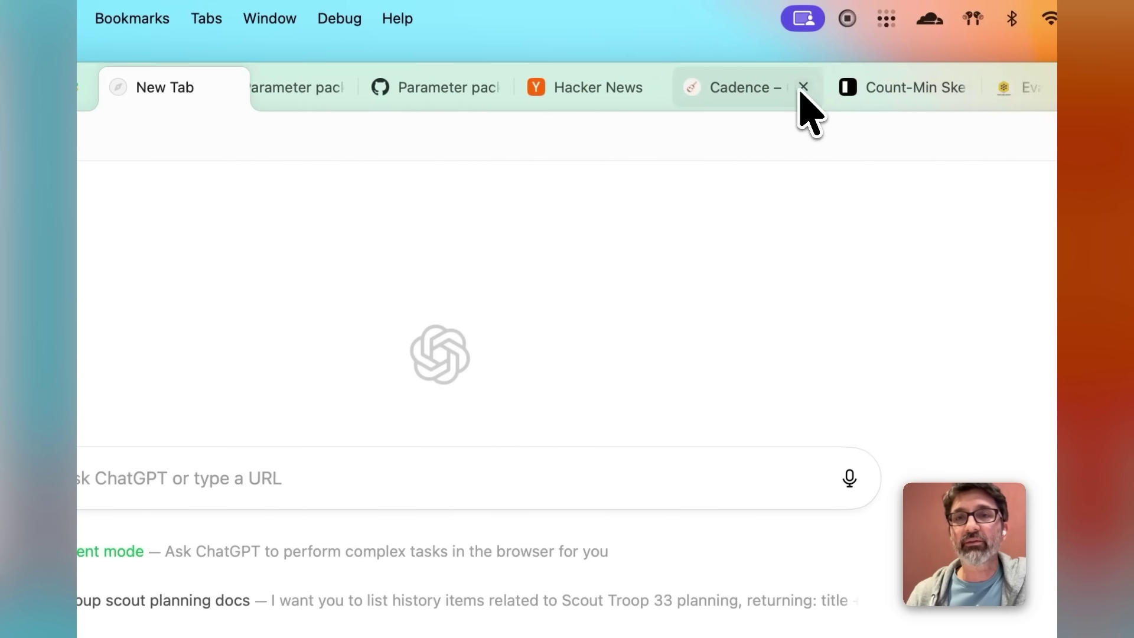
scroll(801, 90, "right", 10)
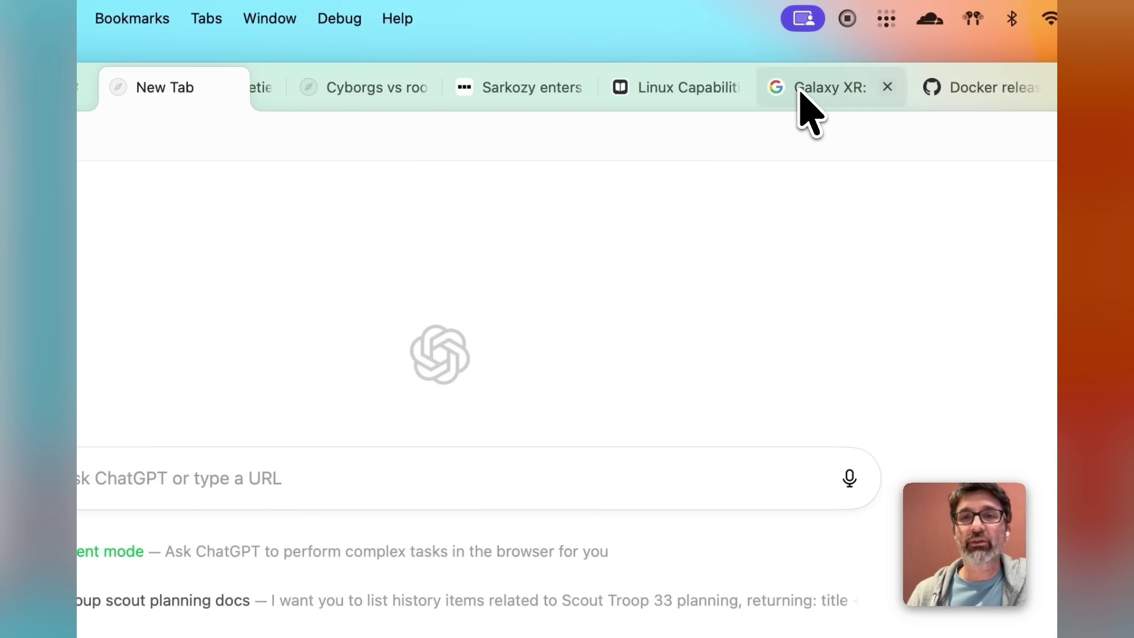
scroll(802, 91, "right", 10)
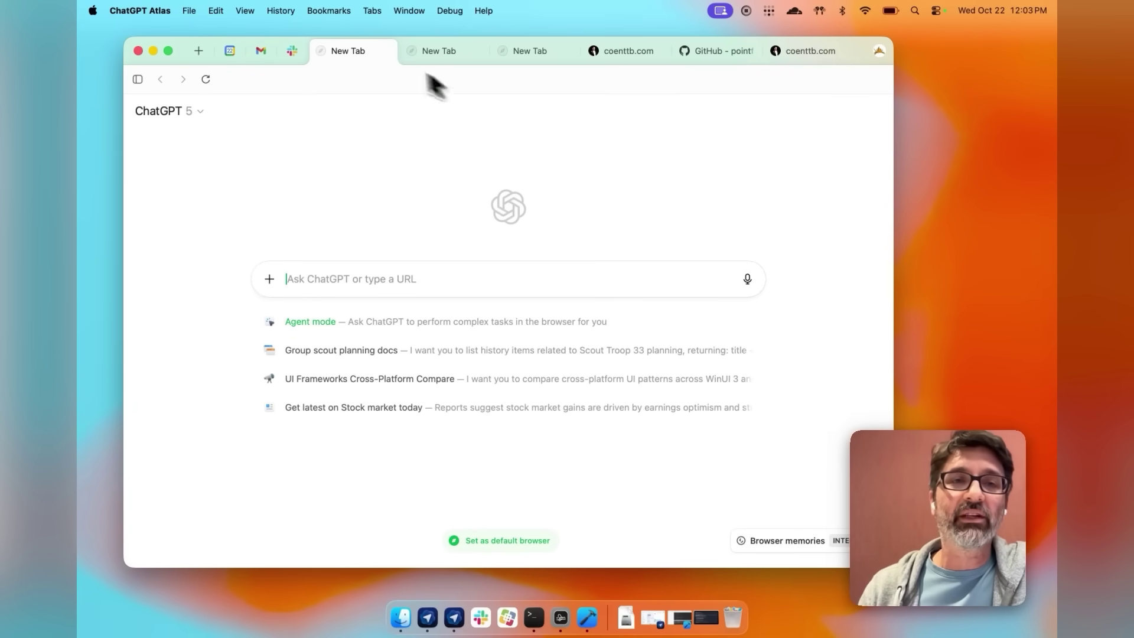
left_click(385, 51)
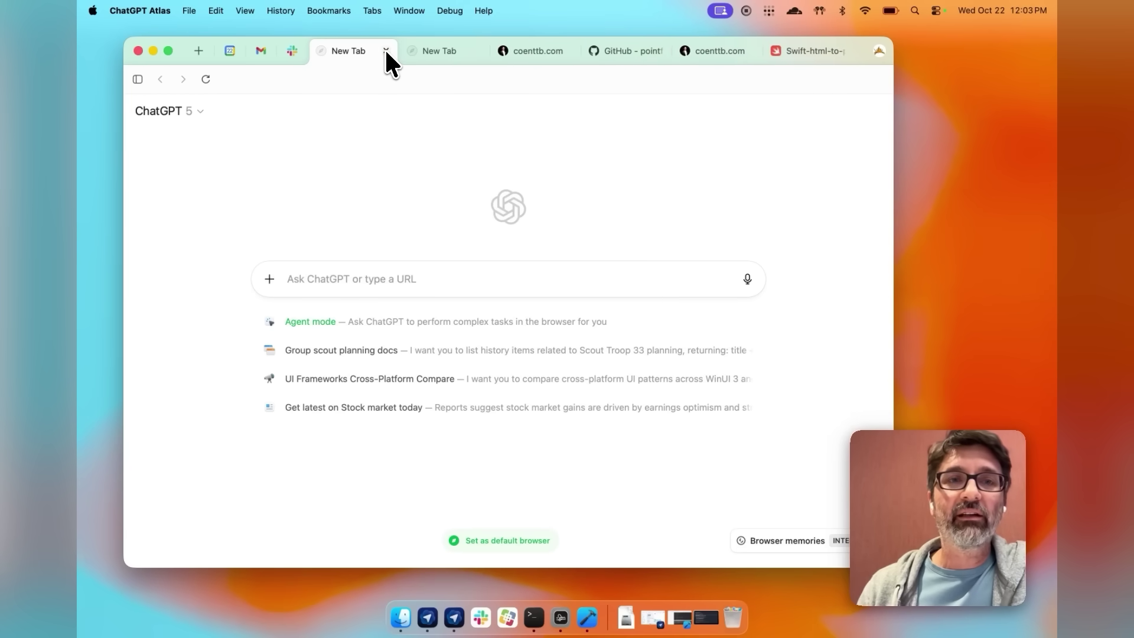